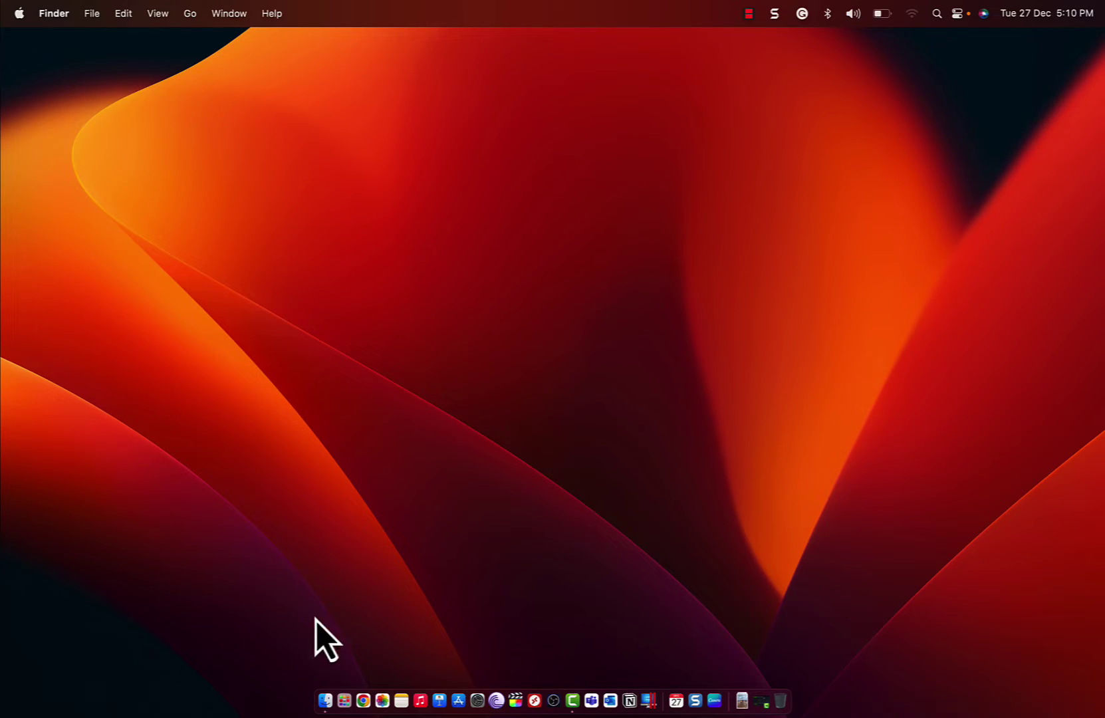
Bring up a Finder window from the Dock showing the connected iPhone 13.
{"action": "left_click", "coordinate": [325, 701]}
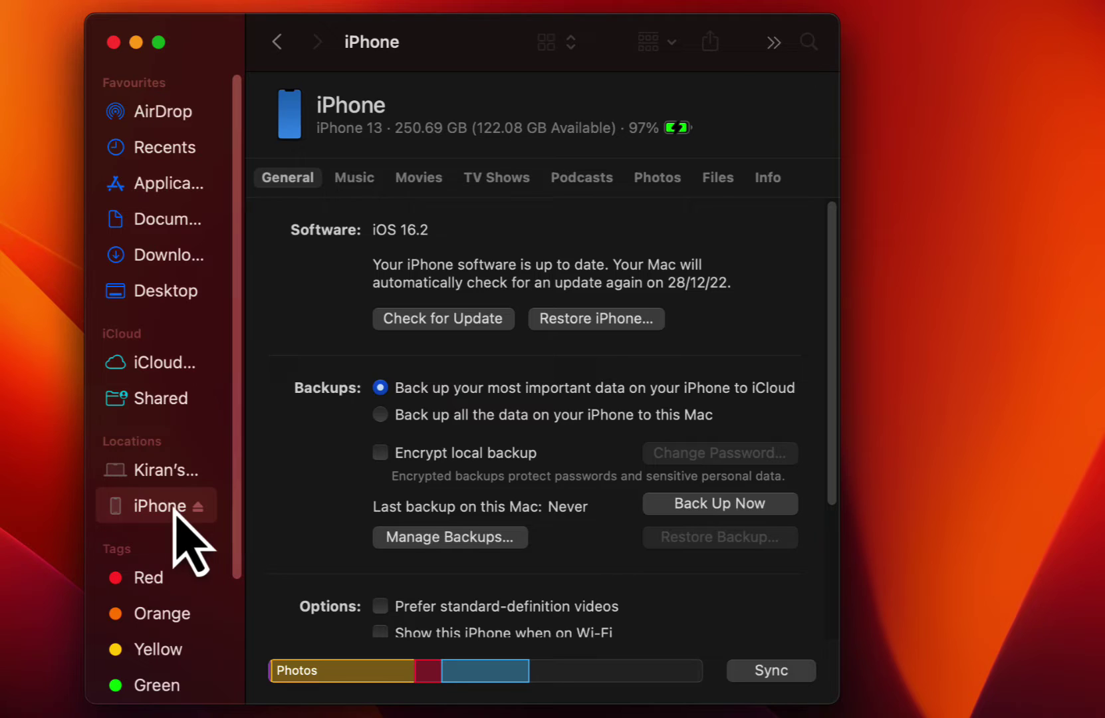
Show the iPhone's Files list and expand Acrobat to reveal its stored file.
{"action": "left_click", "coordinate": [716, 178]}
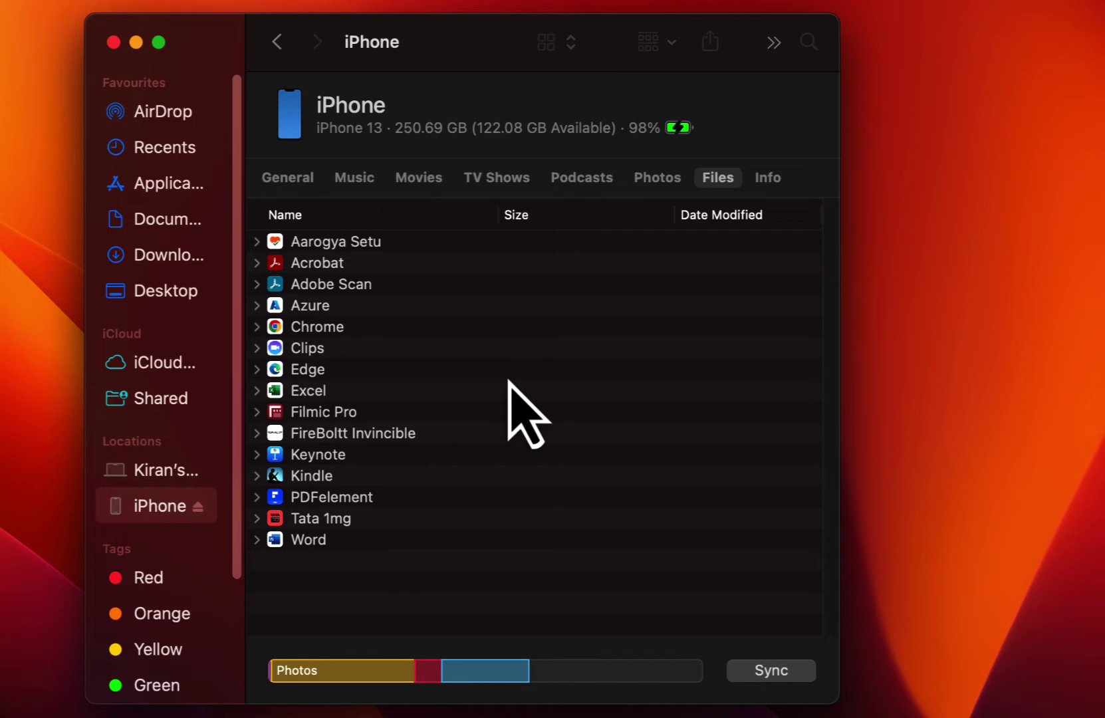
{"action": "left_click", "coordinate": [257, 264]}
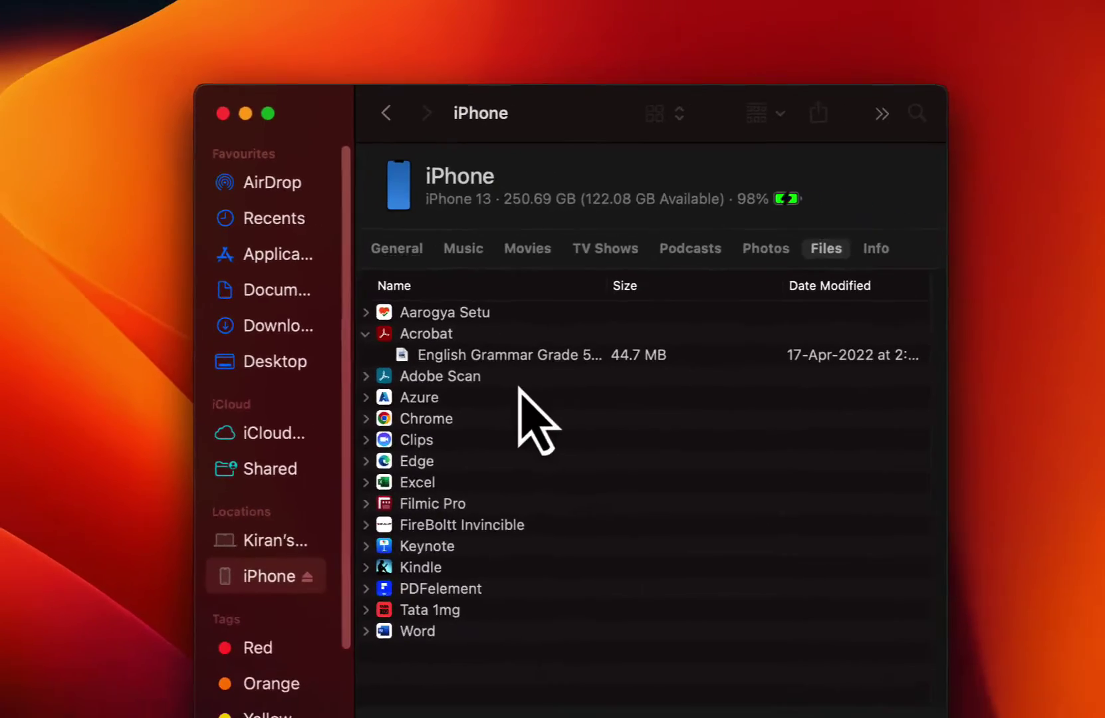
With a second window open, drag NAT Routing.key from the Desktop into the iPhone's Keynote folder.
{"action": "key", "text": "super+n"}
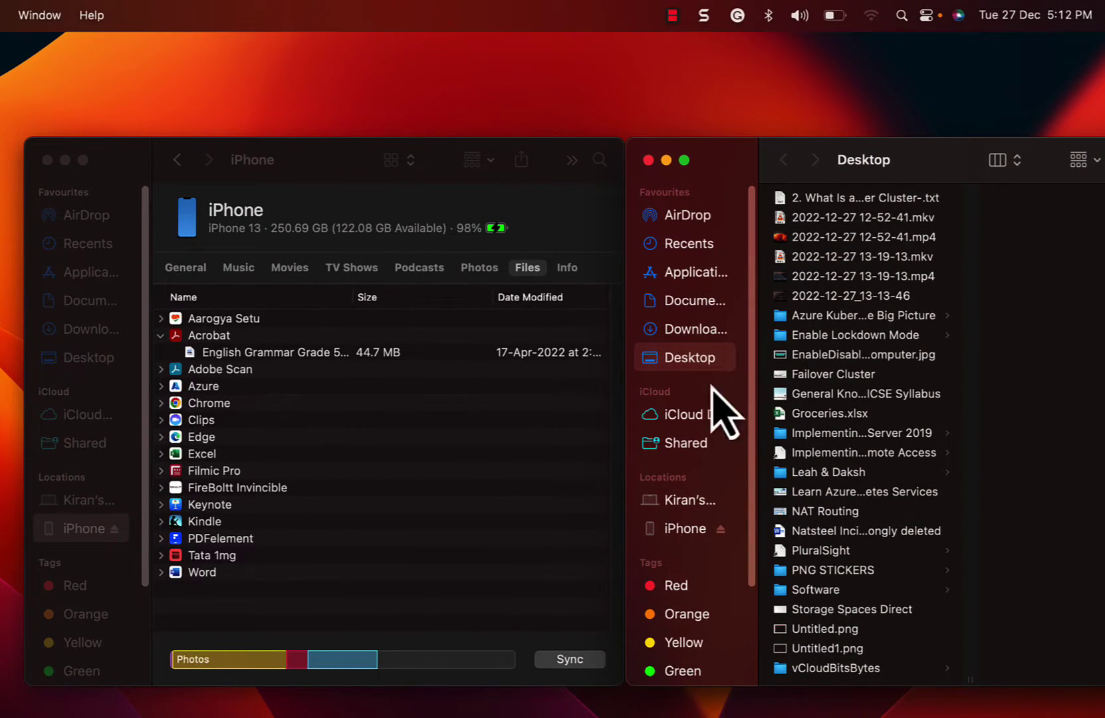
{"action": "left_click_drag", "start_coordinate": [874, 423], "coordinate": [634, 404]}
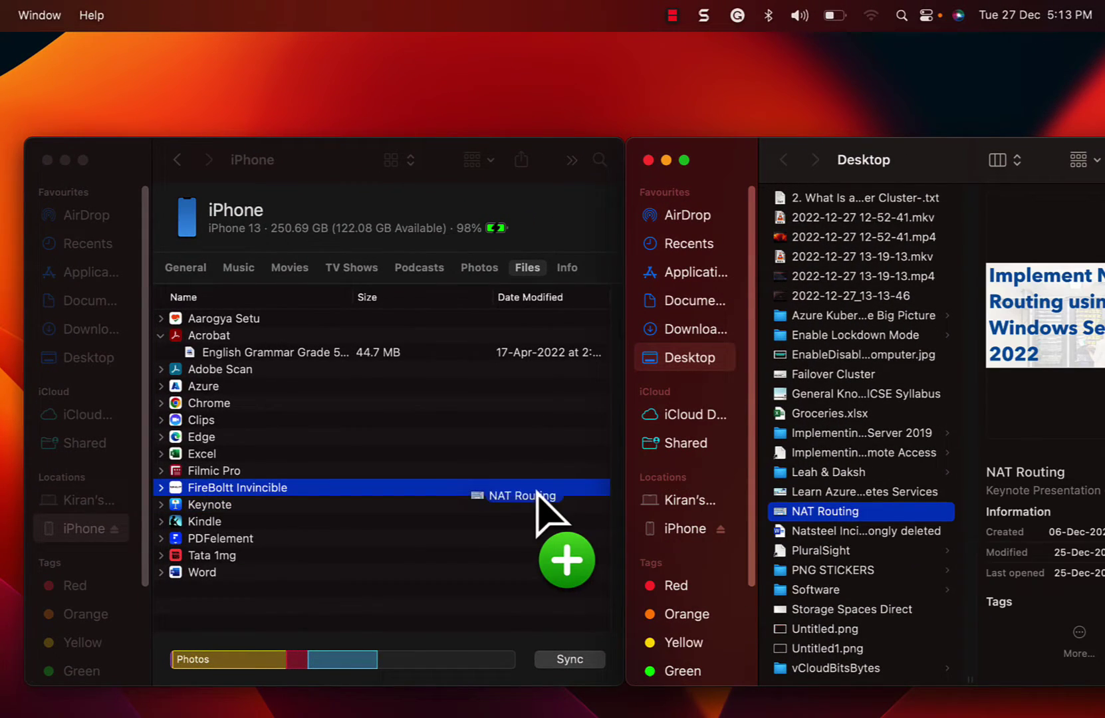
{"action": "left_click_drag", "start_coordinate": [537, 492], "coordinate": [204, 510]}
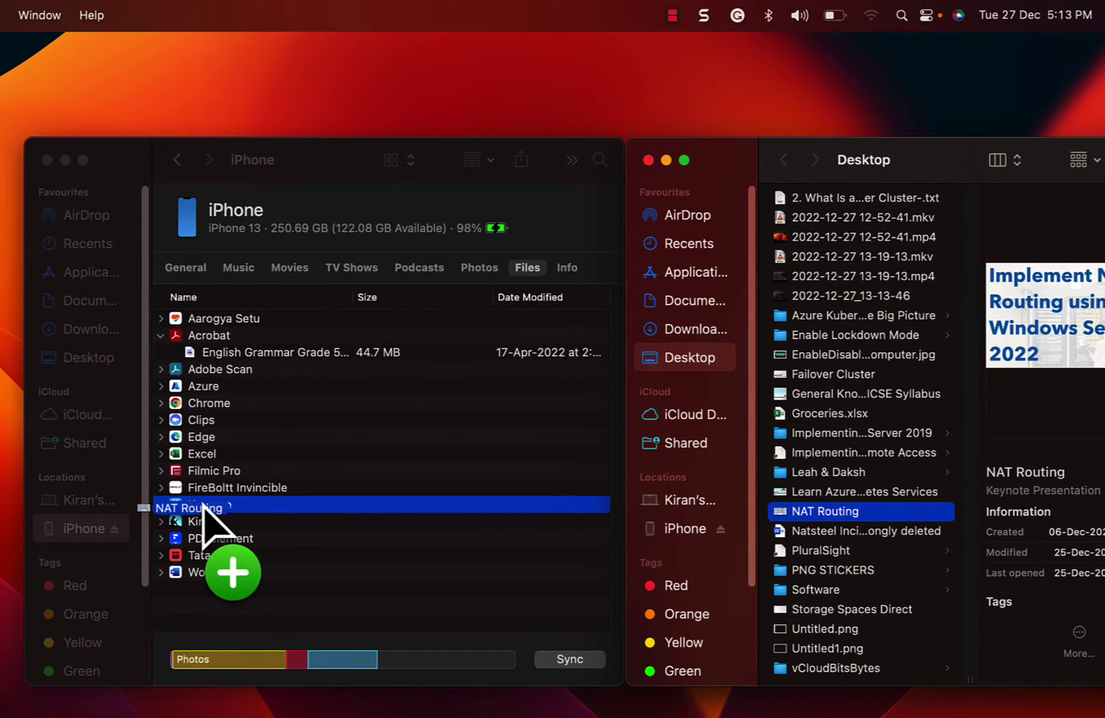
{"action": "left_click_drag", "start_coordinate": [204, 510], "coordinate": [214, 510]}
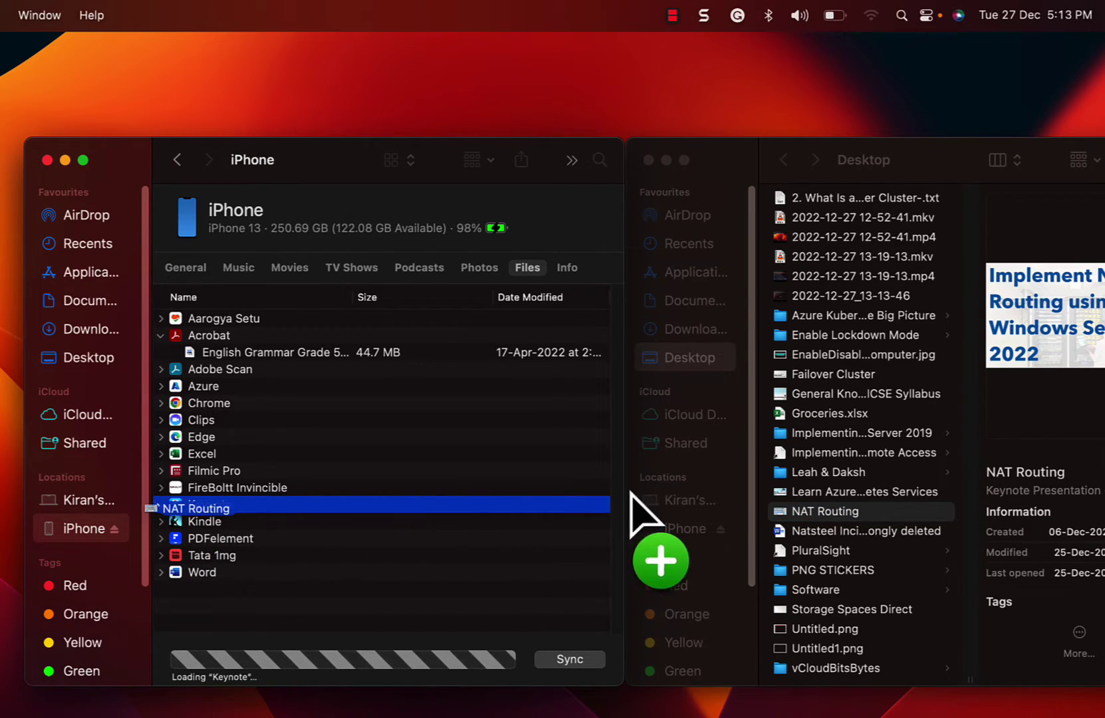
{"action": "mouse_move", "coordinate": [635, 515]}
{"action": "left_mouse_down"}
{"action": "mouse_move", "coordinate": [328, 523]}
{"action": "mouse_move", "coordinate": [325, 509]}
{"action": "left_mouse_up"}
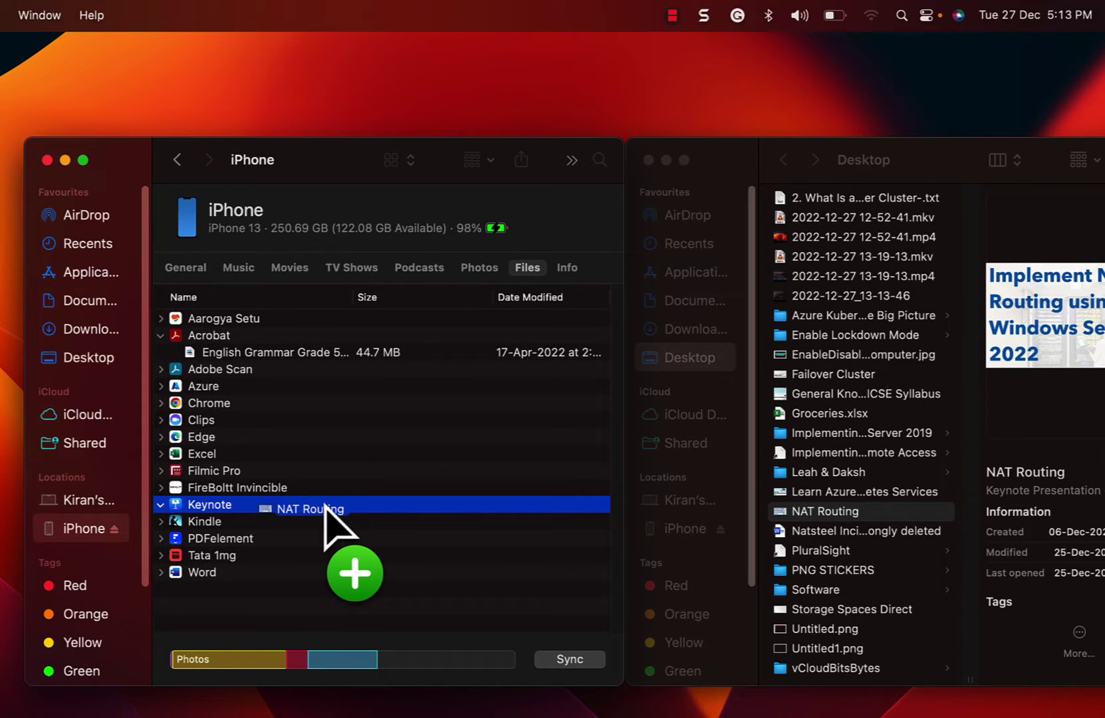
{"action": "left_click_drag", "start_coordinate": [325, 508], "coordinate": [321, 510]}
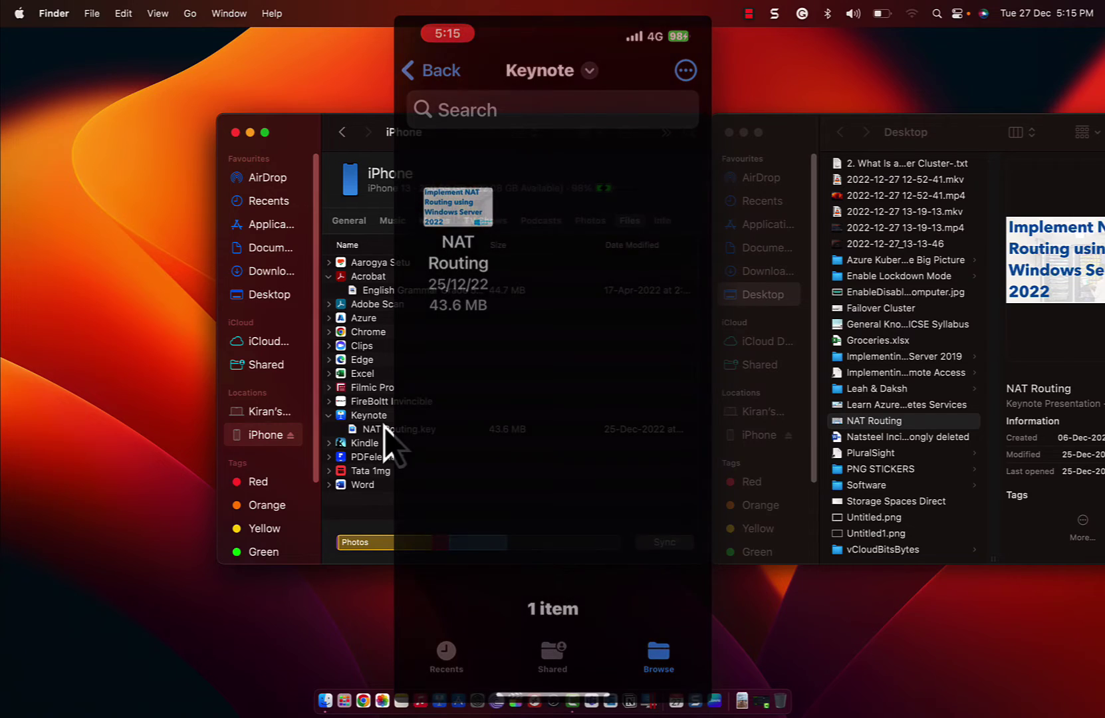
{"action": "left_click", "coordinate": [384, 428]}
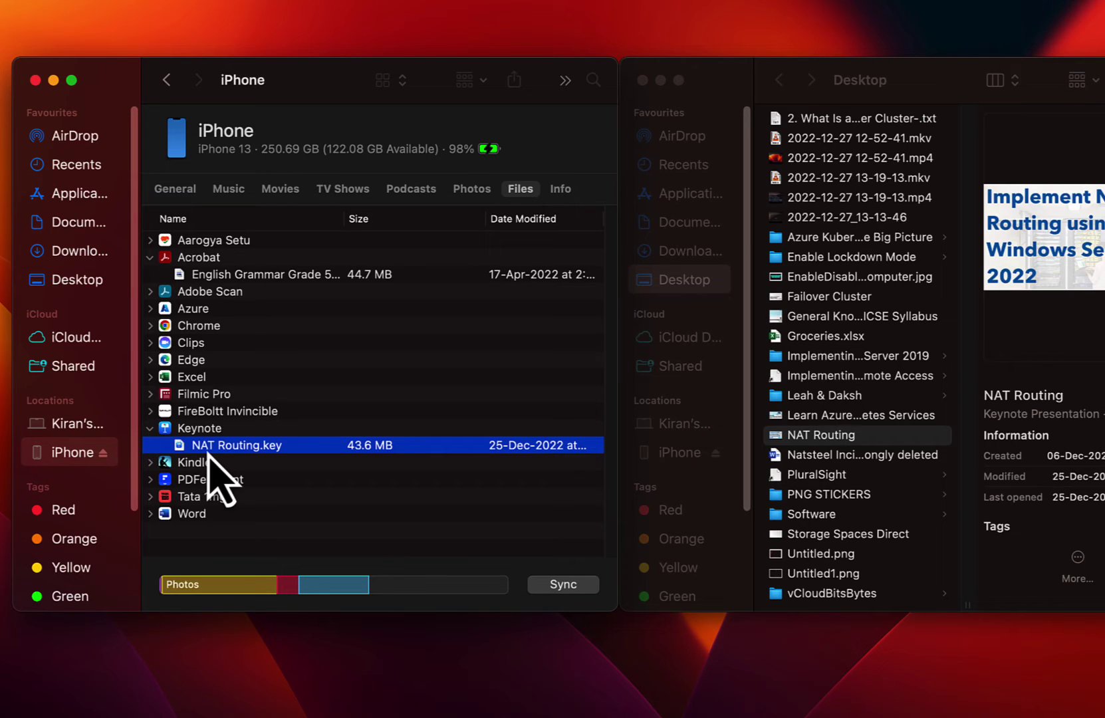
Copy NAT Routing.key from the iPhone's Keynote folder into the Mac's Documents folder.
{"action": "mouse_move", "coordinate": [208, 449]}
{"action": "left_mouse_down"}
{"action": "mouse_move", "coordinate": [679, 229]}
{"action": "mouse_move", "coordinate": [600, 238]}
{"action": "mouse_move", "coordinate": [740, 186]}
{"action": "left_mouse_up"}
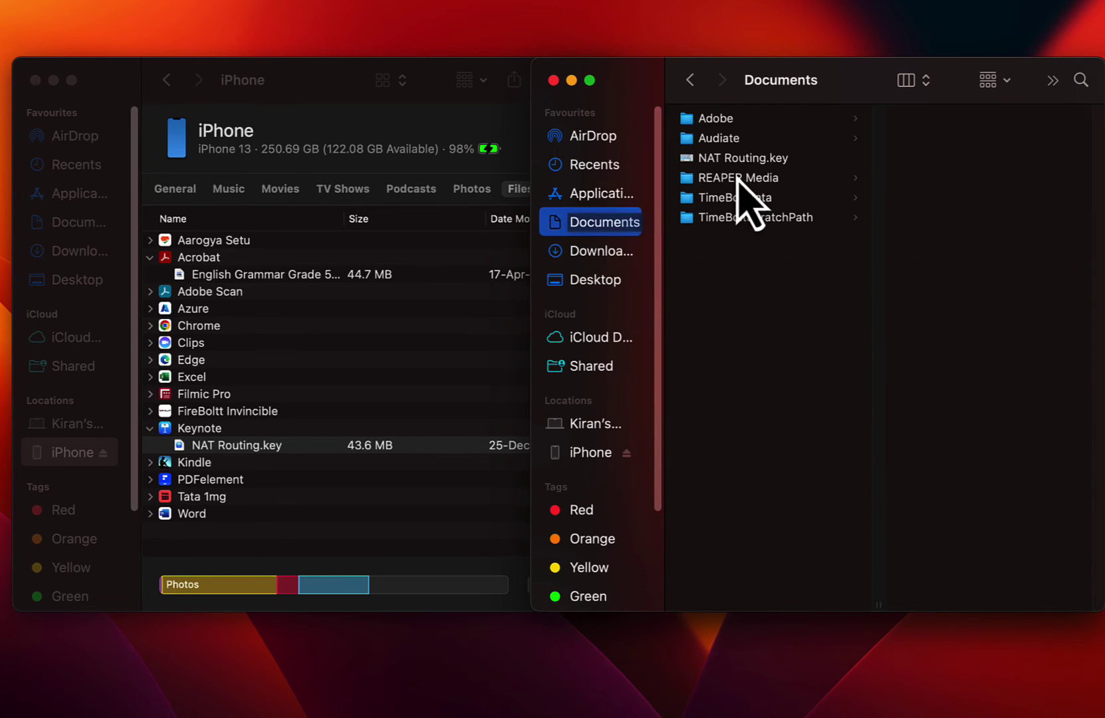